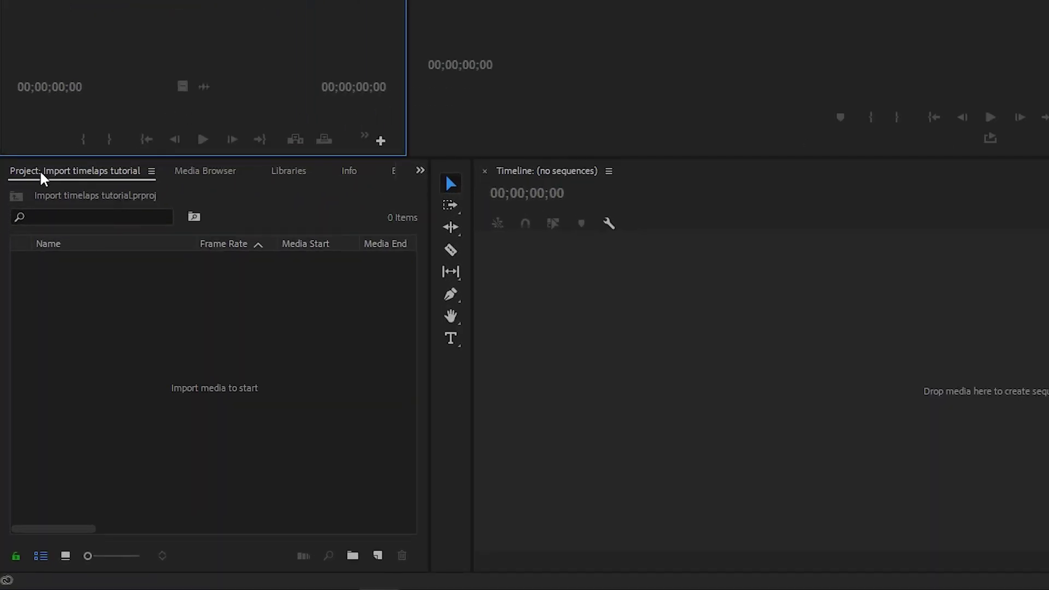
Import the JPG frames starting at DSC03056 as a single image sequence clip
right_click(118, 343)
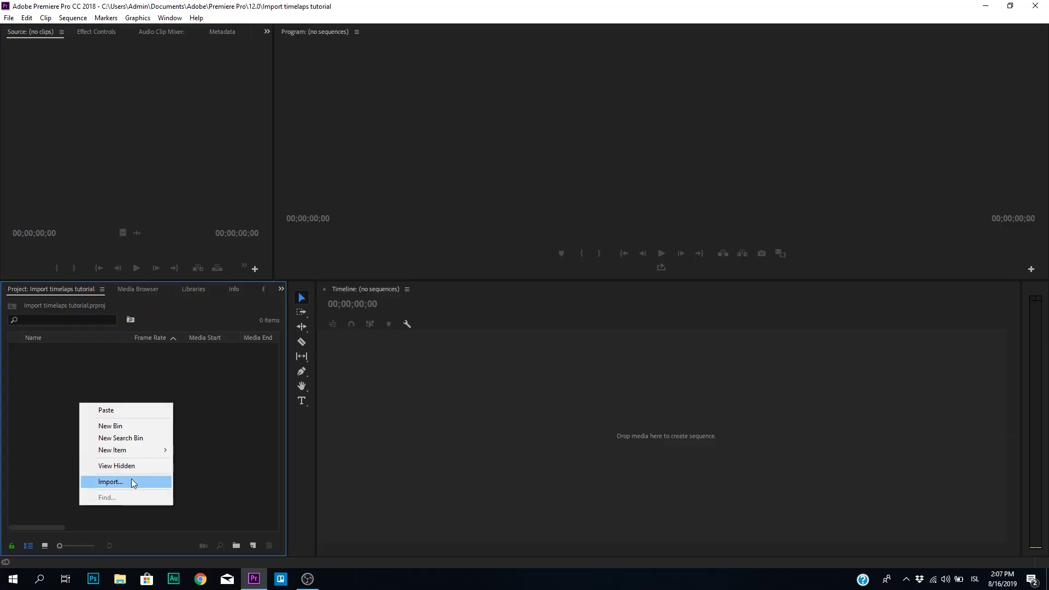
left_click(133, 483)
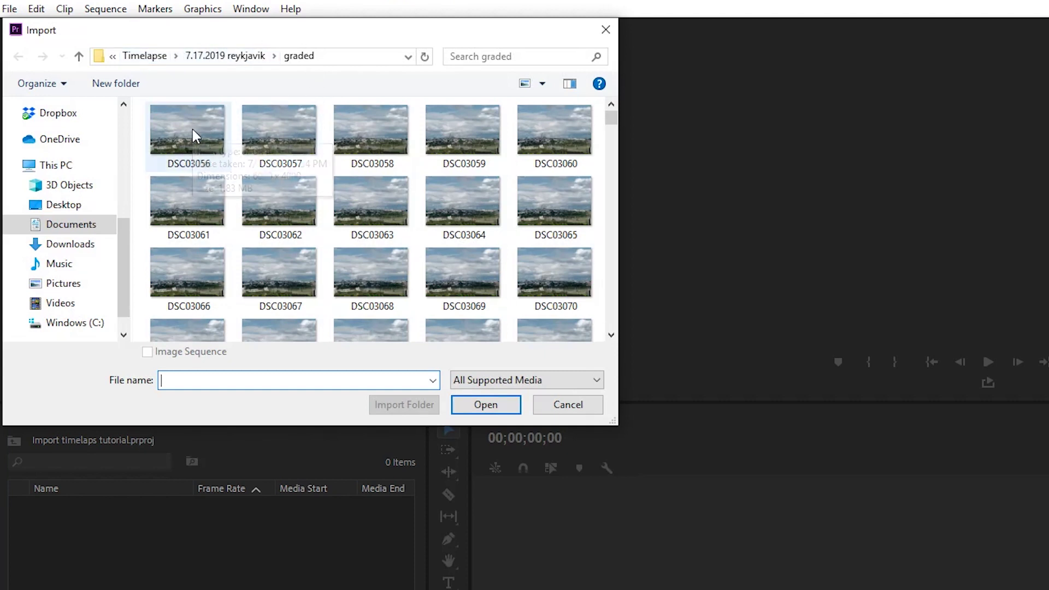
scroll(613, 128, "down", 1)
scroll(613, 128, "up", 1)
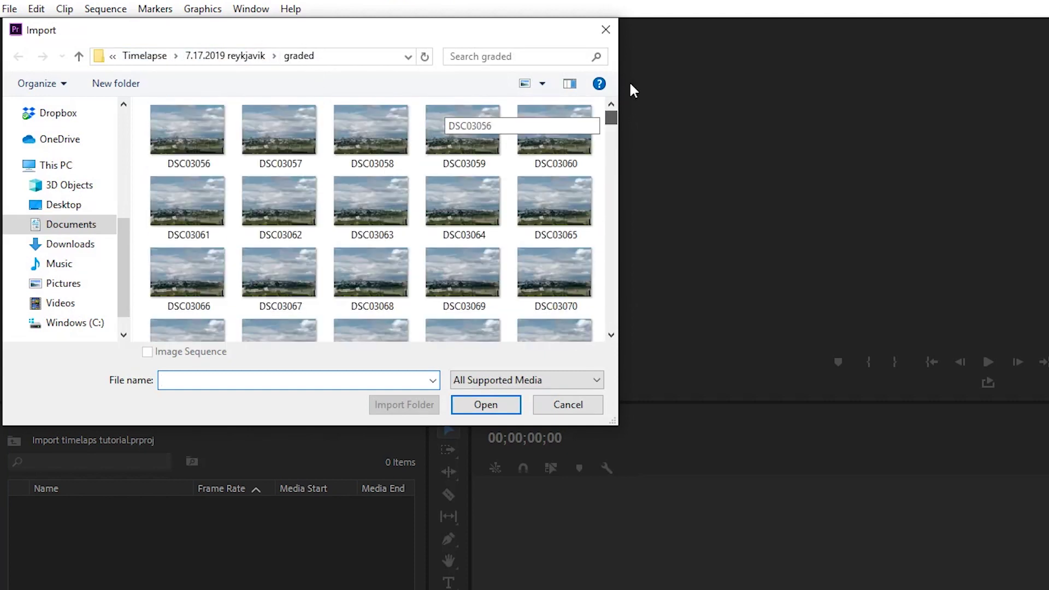
left_click(198, 123)
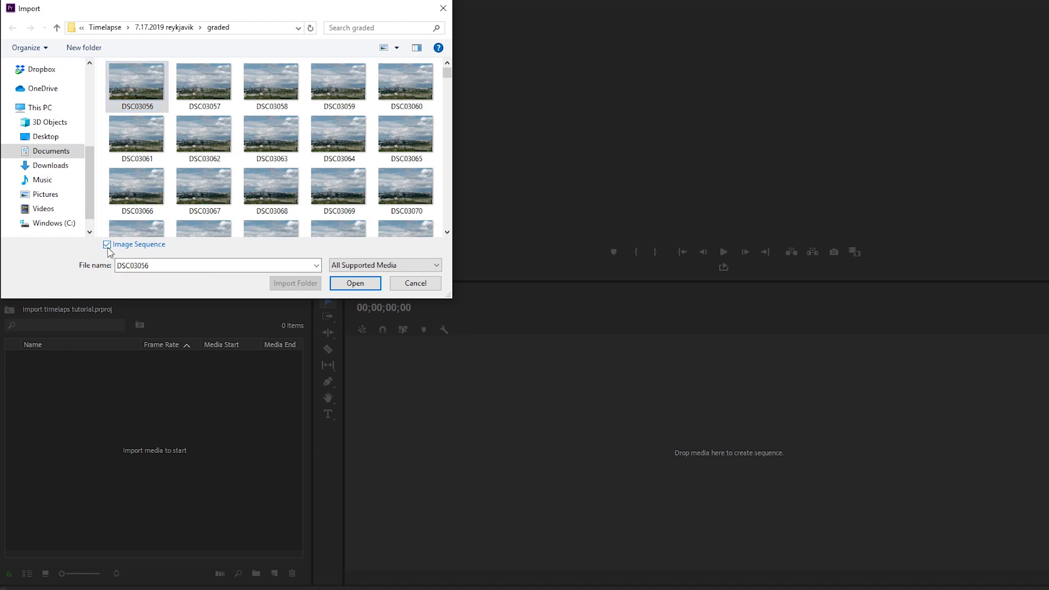
left_click(341, 287)
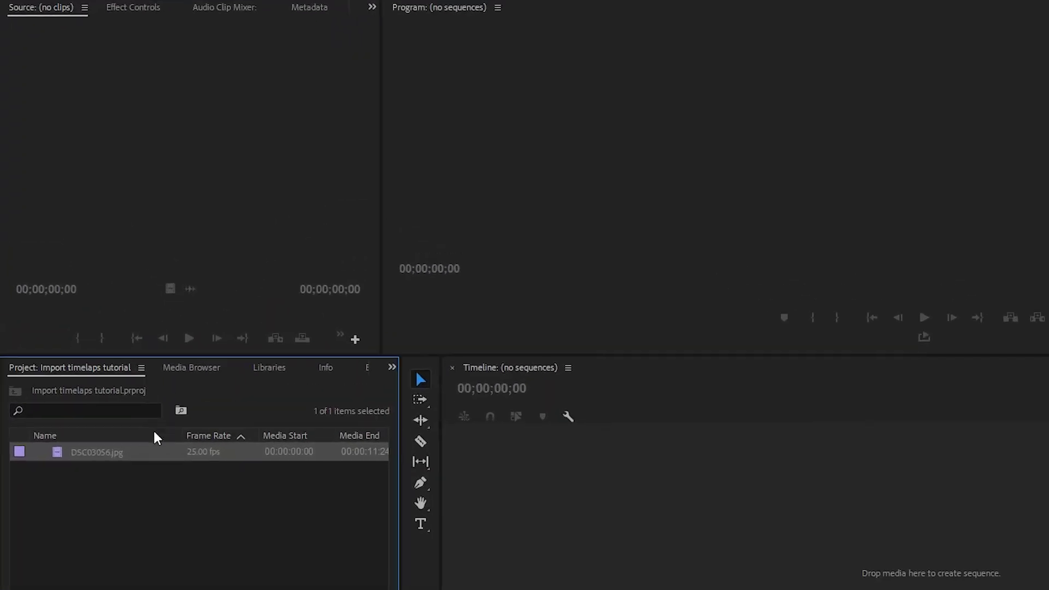
Load DSC03056.jpg in the Source monitor and play its 12-second skyline preview
double_click(224, 454)
left_click(189, 338)
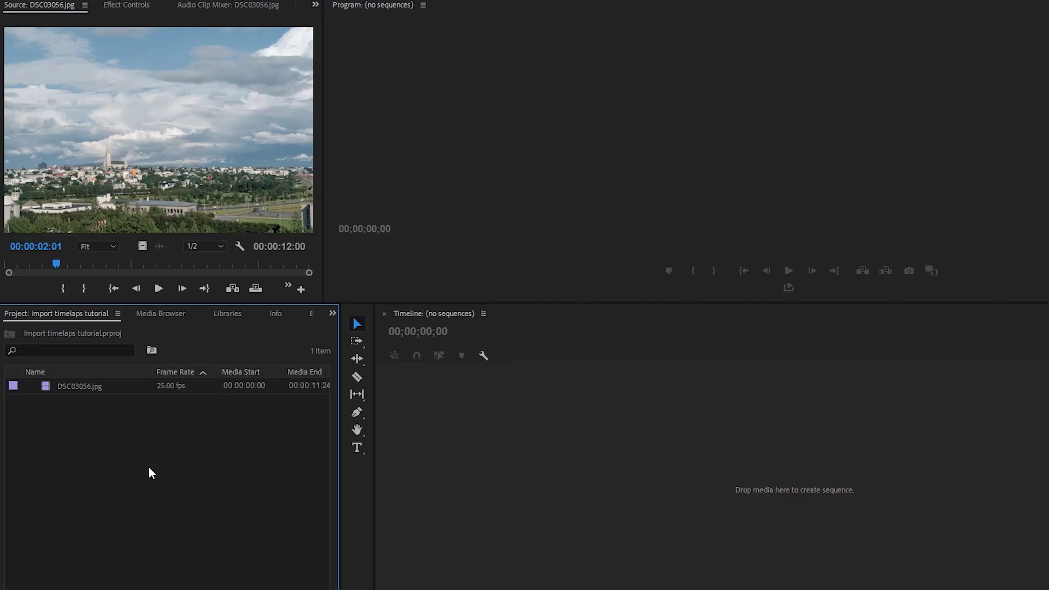
Create Sequence 01 from the Custom FHD 23.976 sequence preset
key("ctrl+n")
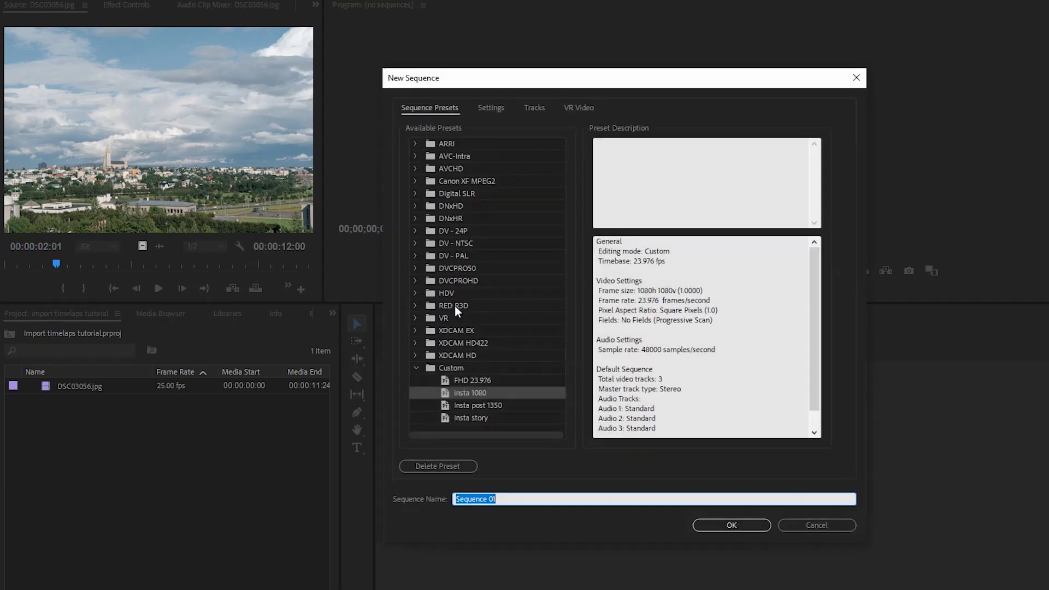
left_click(477, 383)
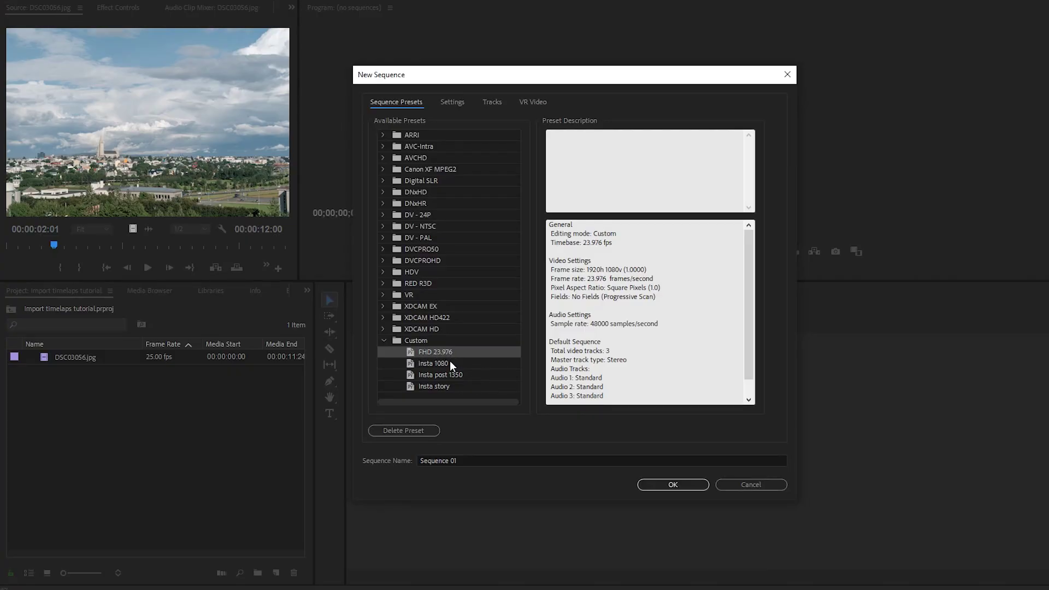
left_click(658, 485)
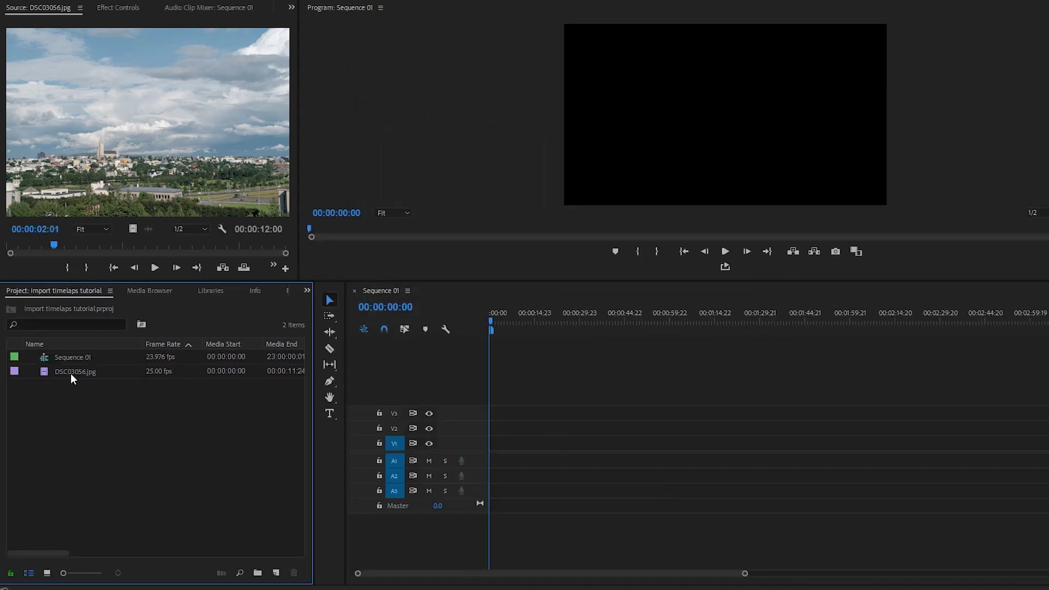
Interpret the DSC03056.jpg footage at an assumed frame rate of 23.976 fps instead of 25
left_click(71, 374)
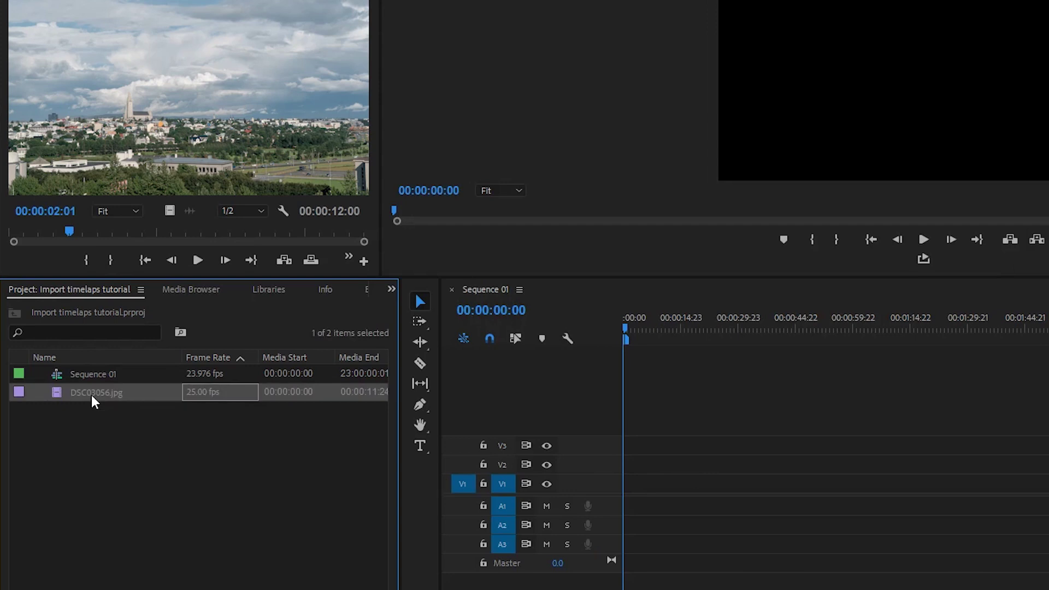
right_click(120, 400)
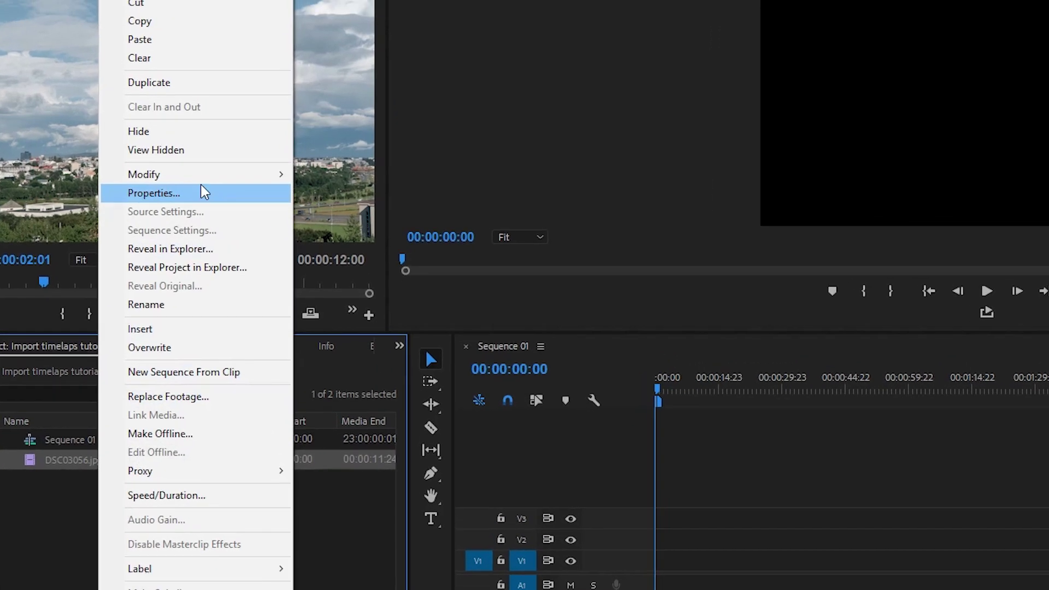
mouse_move(202, 176)
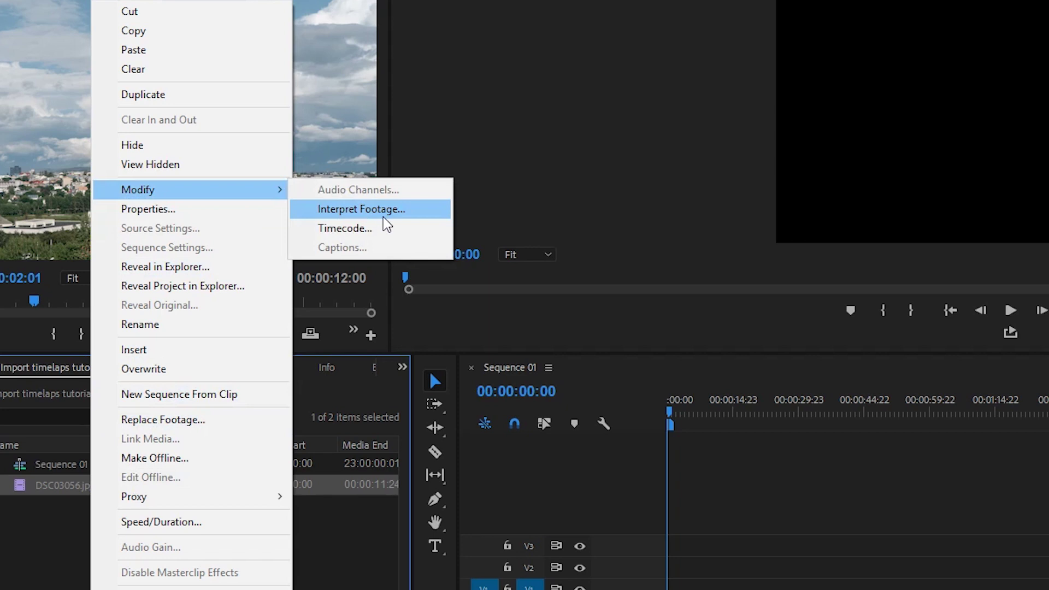
left_click(384, 216)
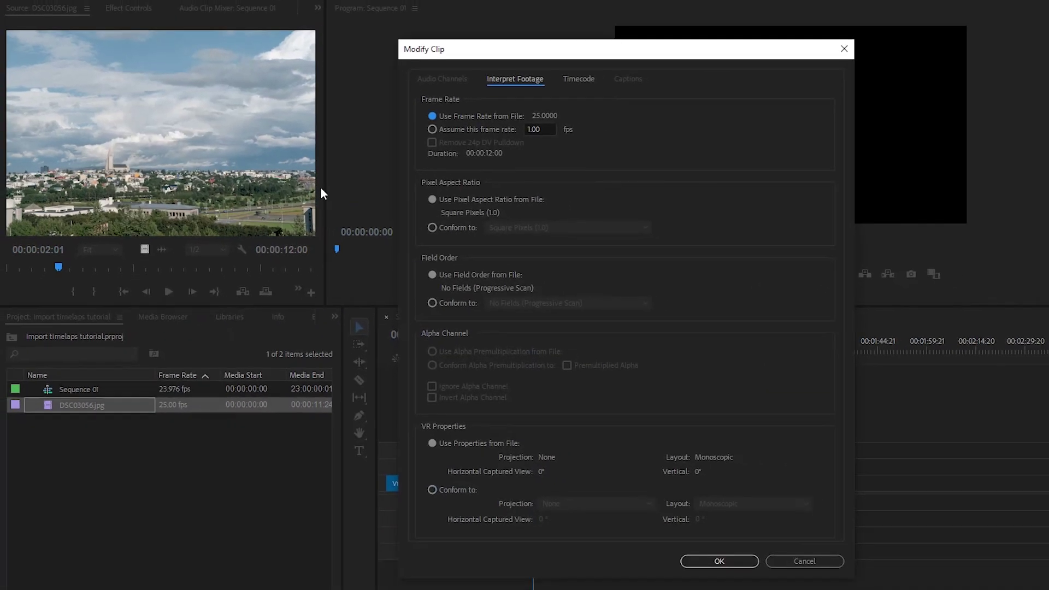
left_click_drag(602, 52, 571, 42)
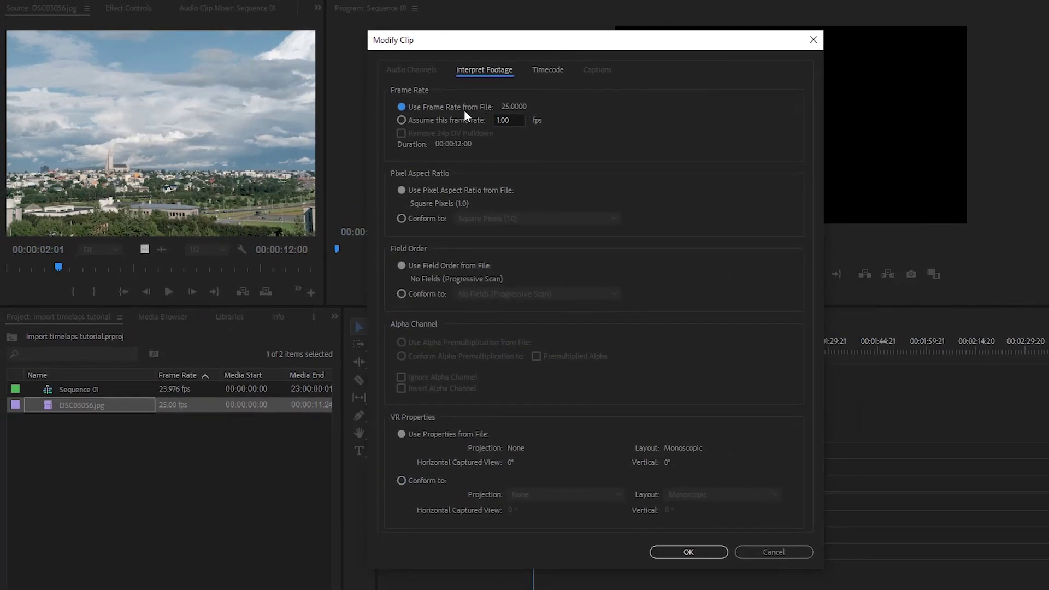
left_click(402, 120)
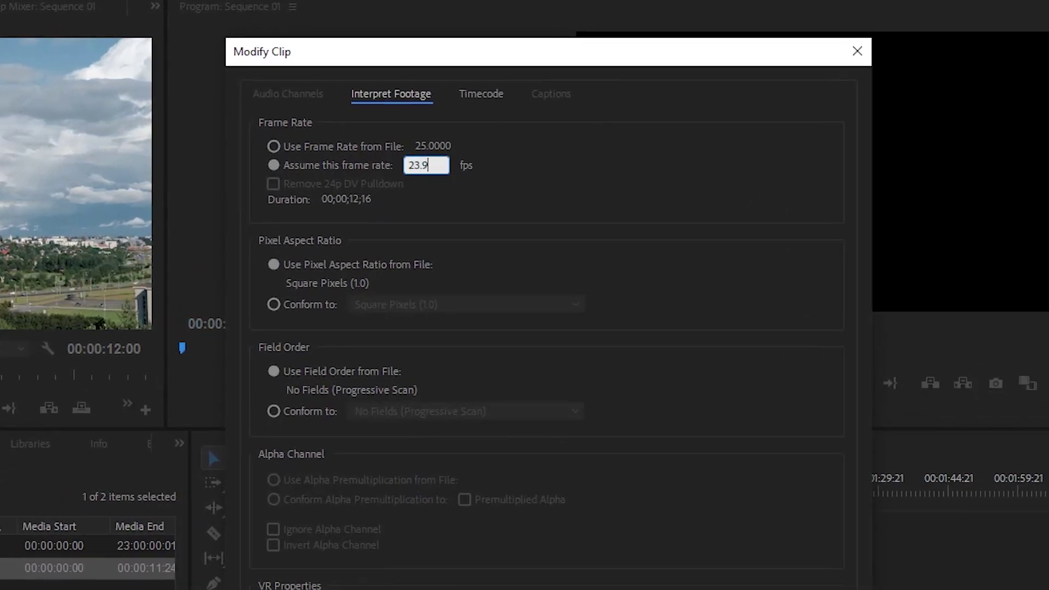
type("23.976")
left_click(626, 509)
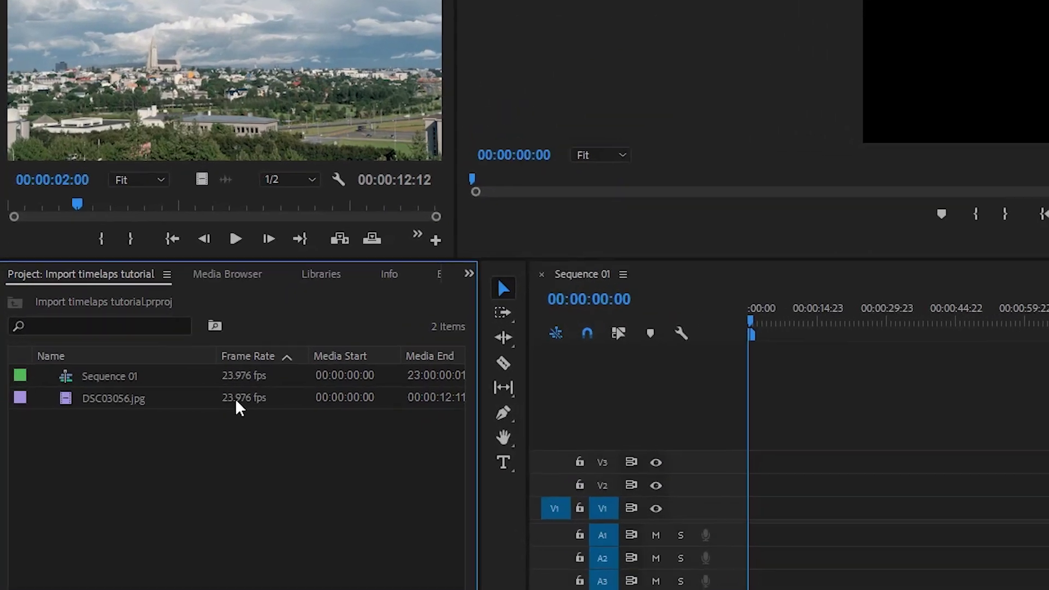
Place DSC03056.jpg at the start of track V1 and return the playhead to 00:00:00:00
left_click(164, 374)
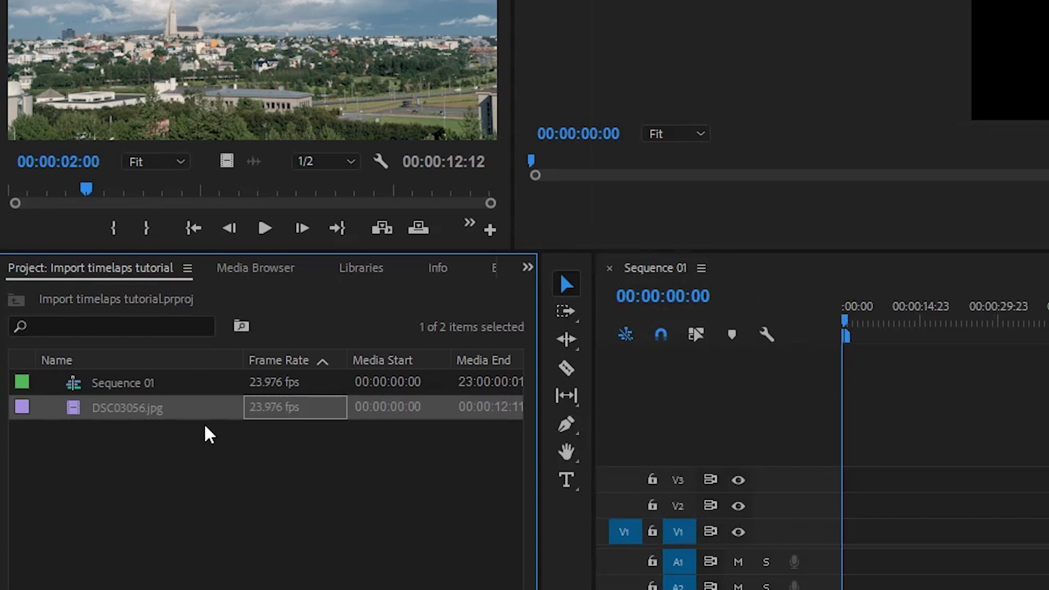
left_click(282, 452)
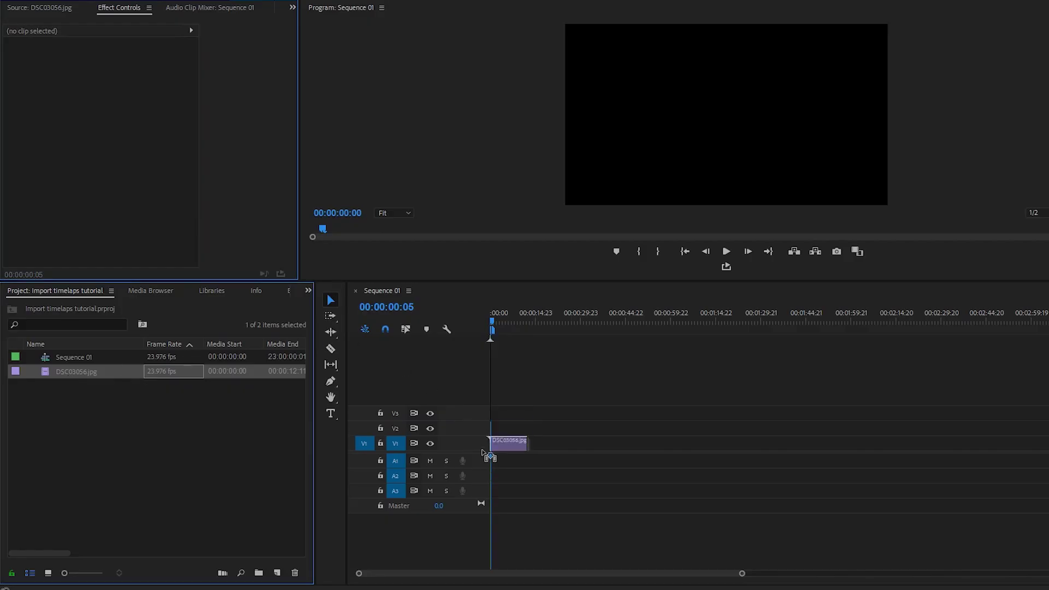
left_click_drag(482, 452, 485, 460)
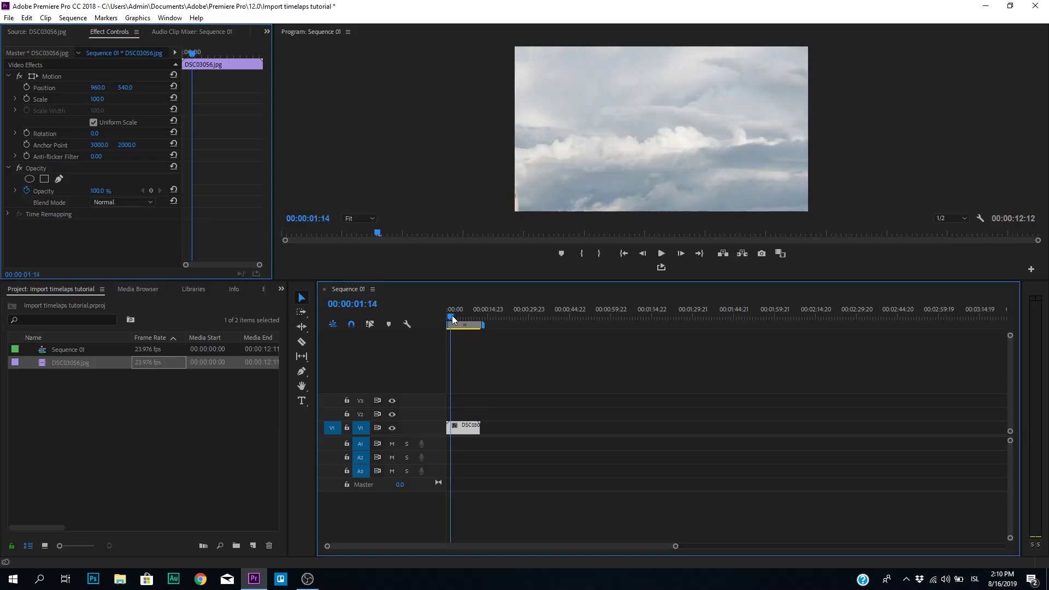
left_click_drag(451, 316, 447, 315)
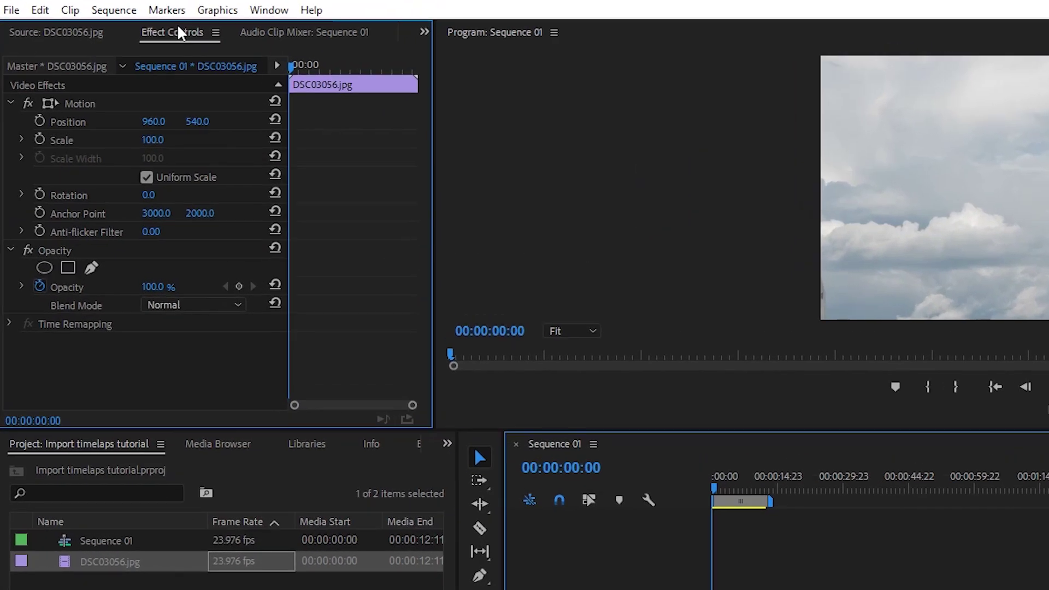
Set the clip's Scale to 33 and Position Y to 450, then preview the framing
left_click(155, 140)
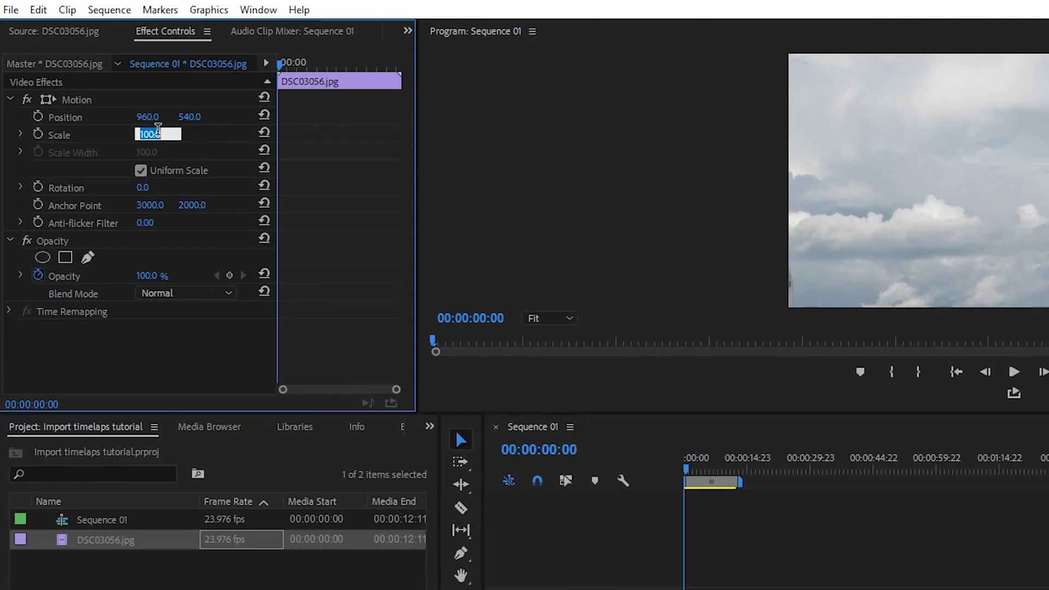
type("92")
key("Return")
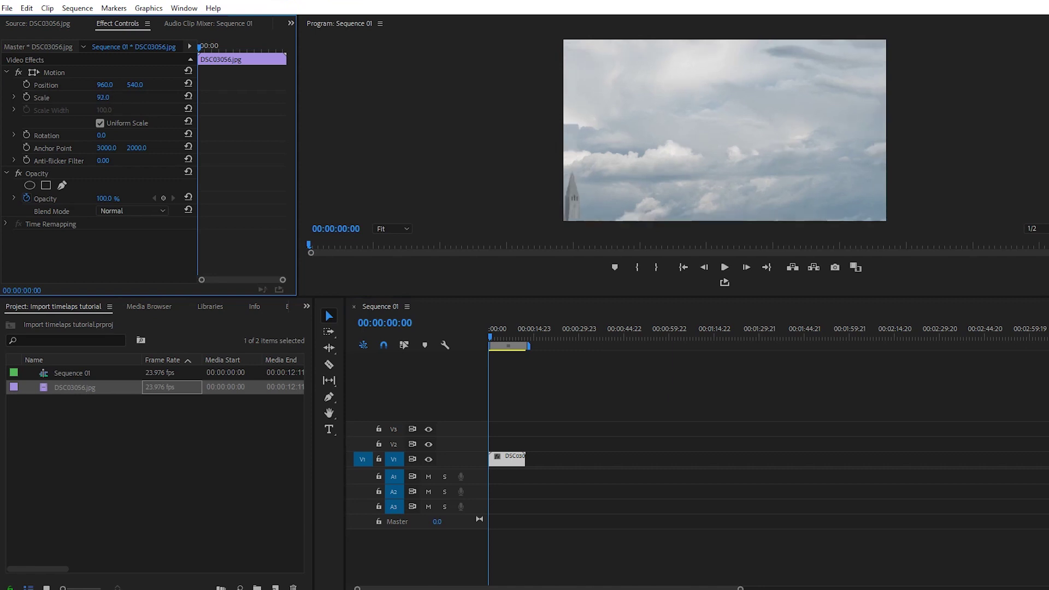
left_click_drag(103, 98, 70, 97)
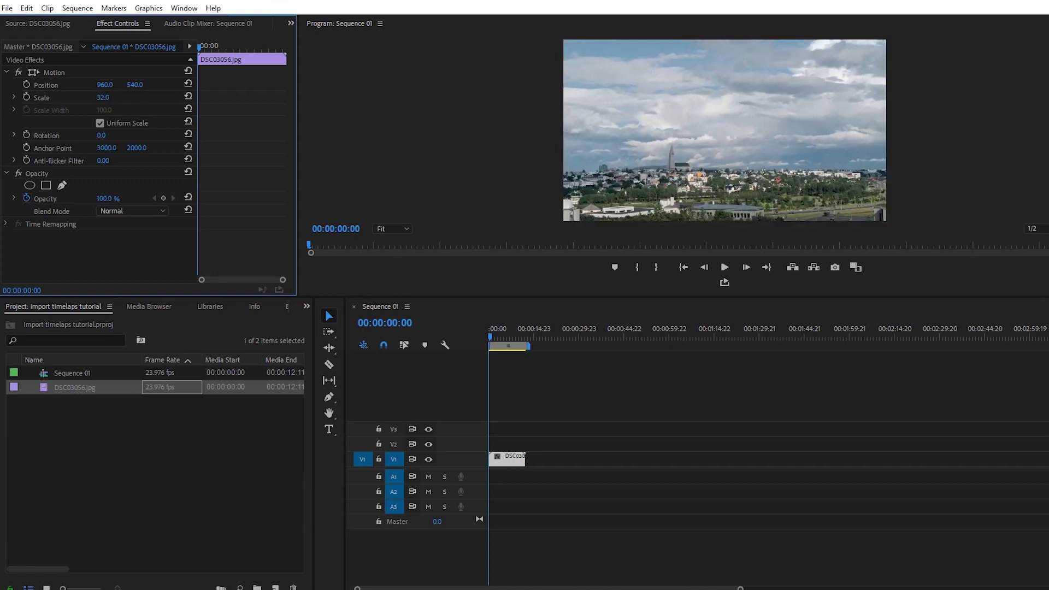
type("3")
key("Return")
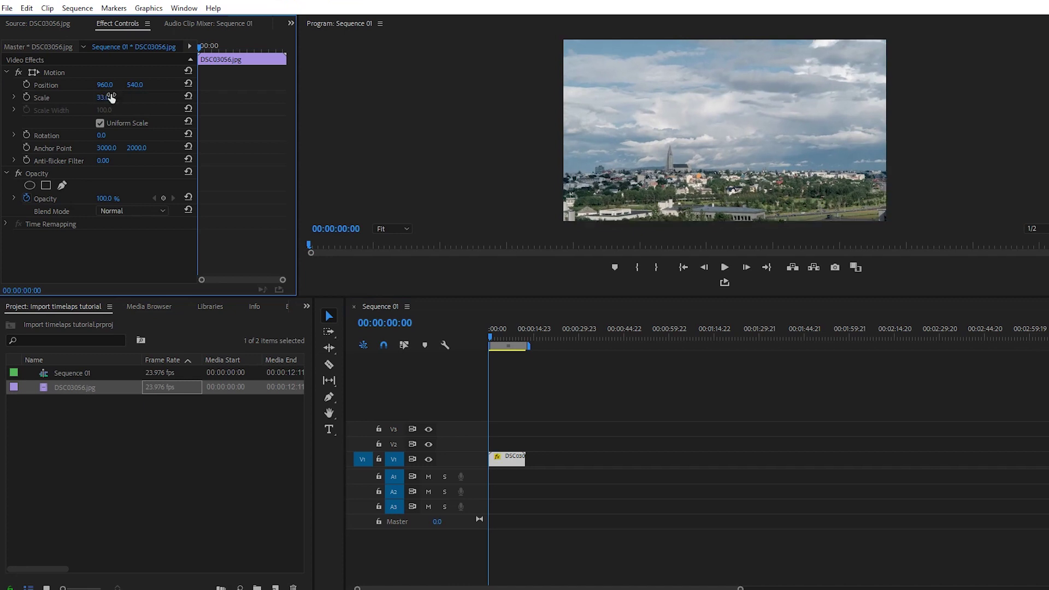
left_click_drag(132, 91, 181, 85)
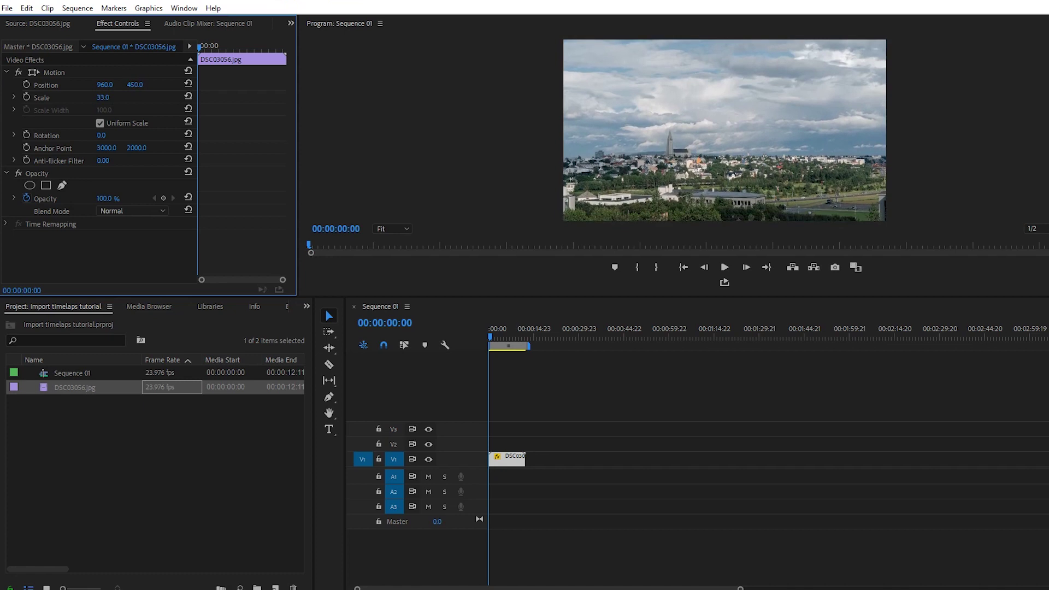
key("space")
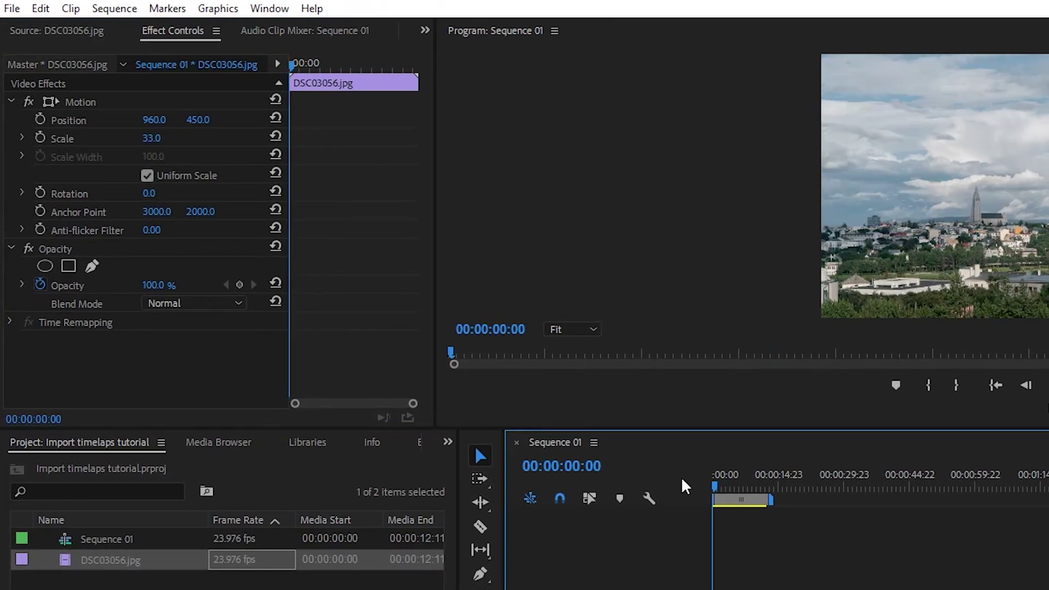
Keyframe Scale from 33 at the clip start to 50 at the clip end, then preview the zoom
left_click(40, 138)
left_click(368, 64)
left_click_drag(380, 61, 387, 64)
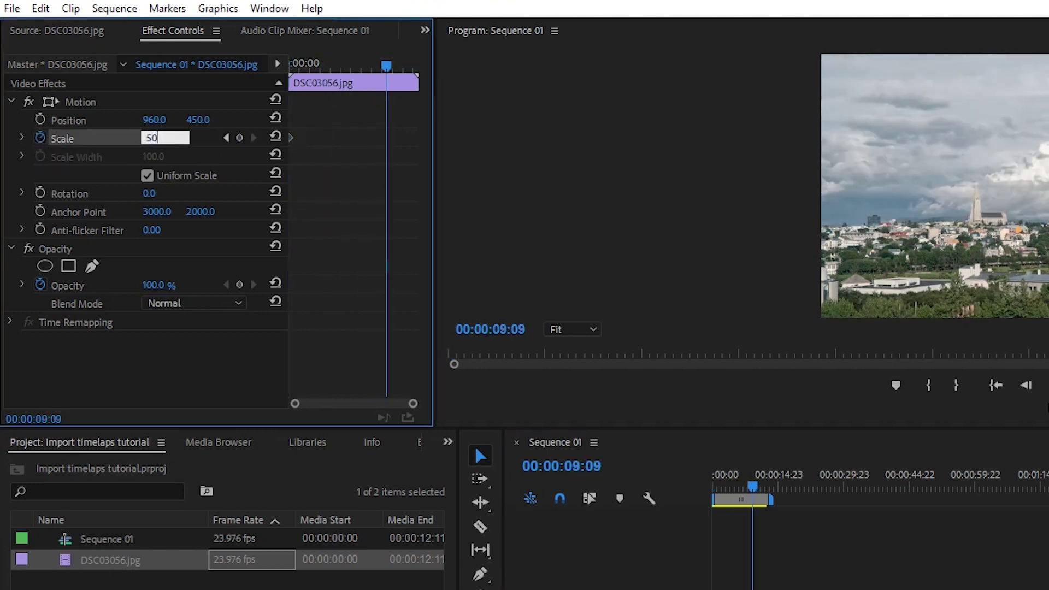
type("50")
key("Return")
left_click_drag(387, 141, 444, 139)
left_click(358, 63)
key("space")
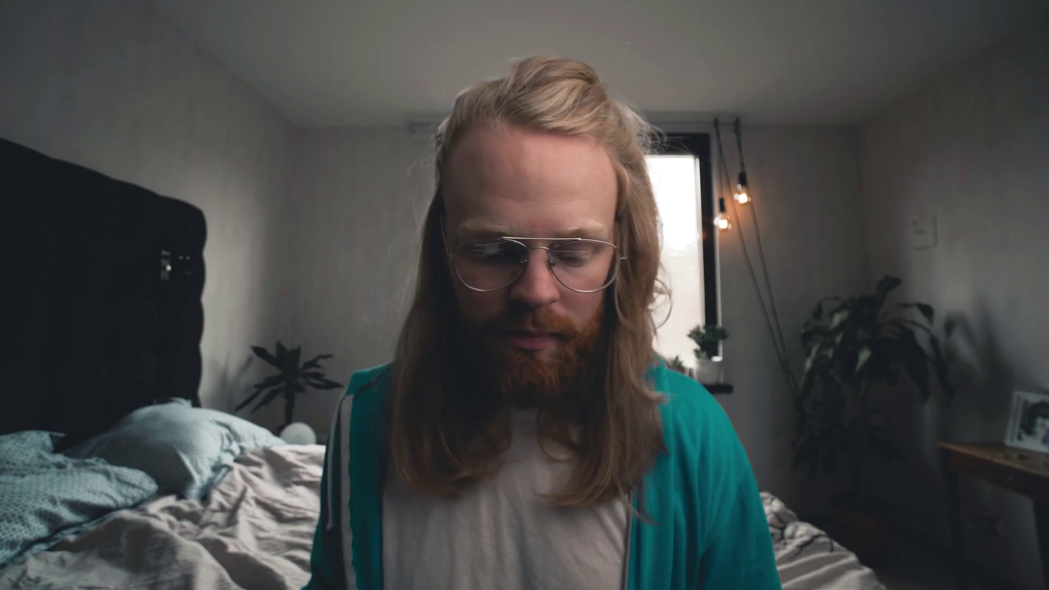
key("space")
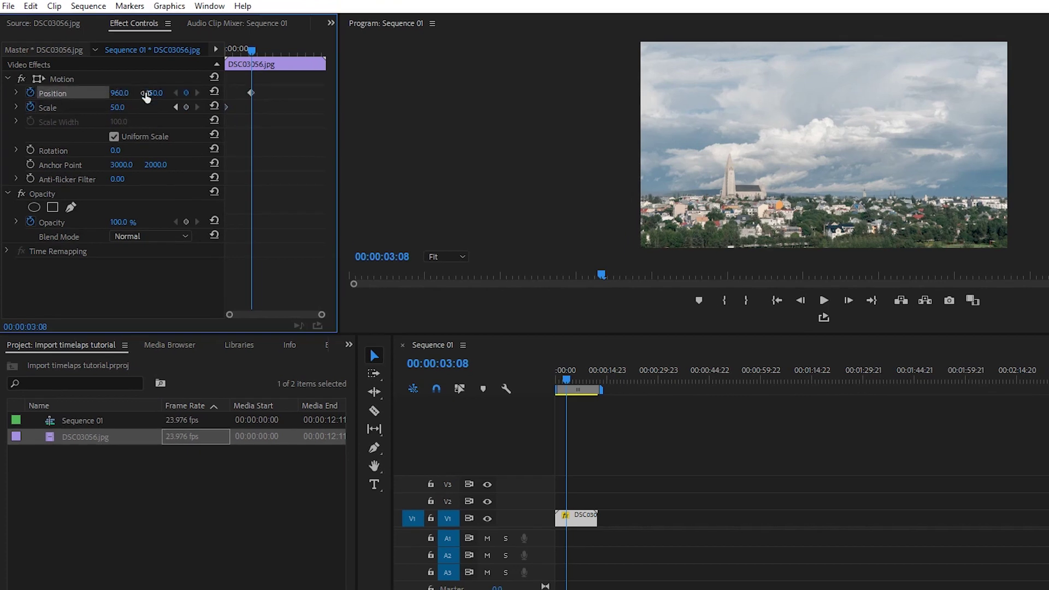
Set Position X to 1450 with keyframes at the clip start and end, then play from the start
left_click_drag(121, 97, 431, 98)
left_click_drag(213, 97, 173, 98)
left_click_drag(251, 93, 10, 98)
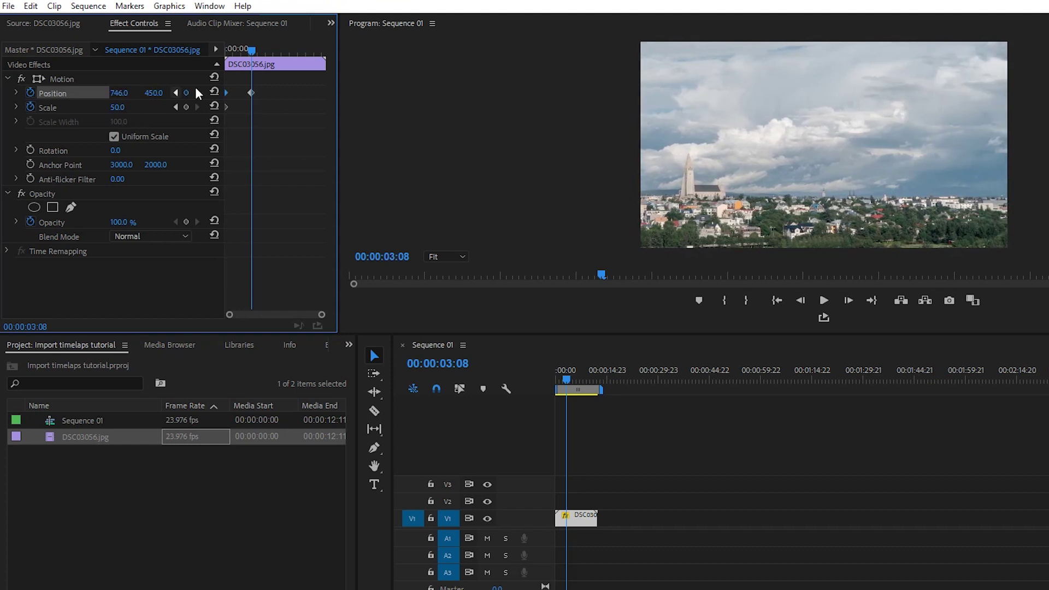
left_click_drag(251, 92, 480, 136)
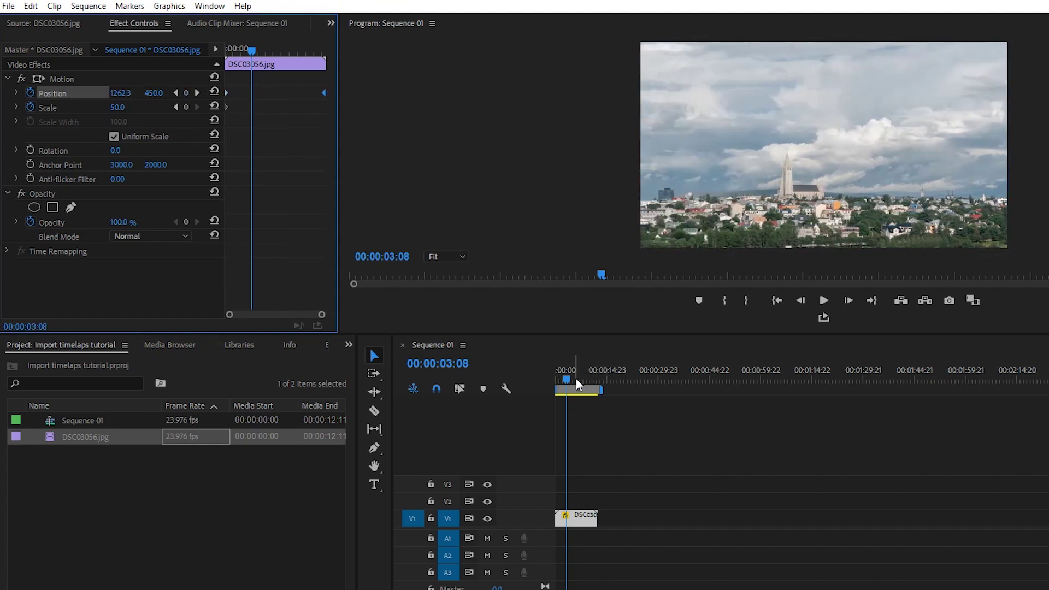
left_click(510, 382)
key("Home")
key("space")
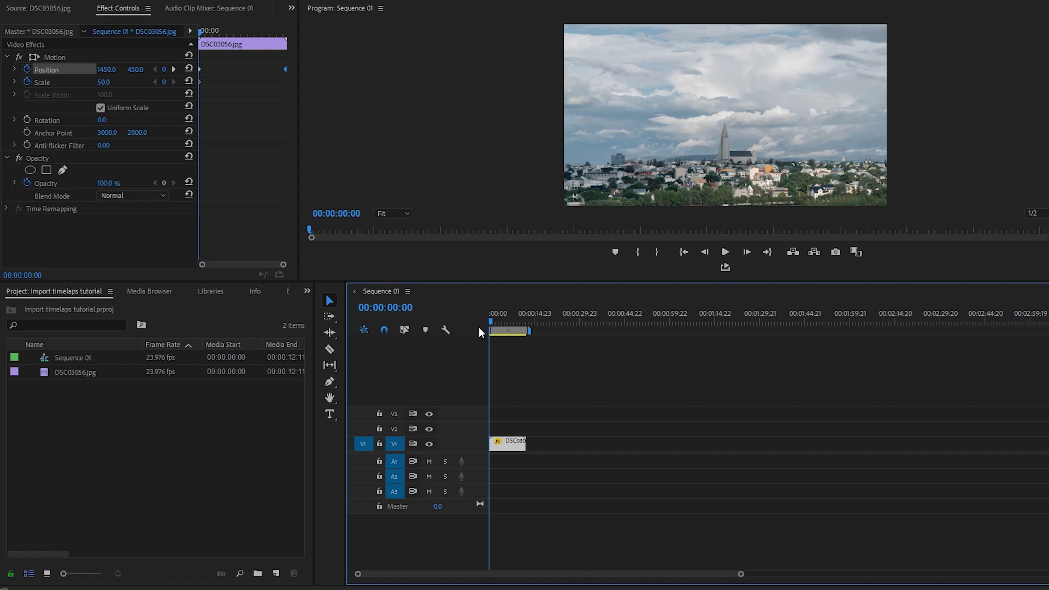
left_click_drag(493, 326, 490, 328)
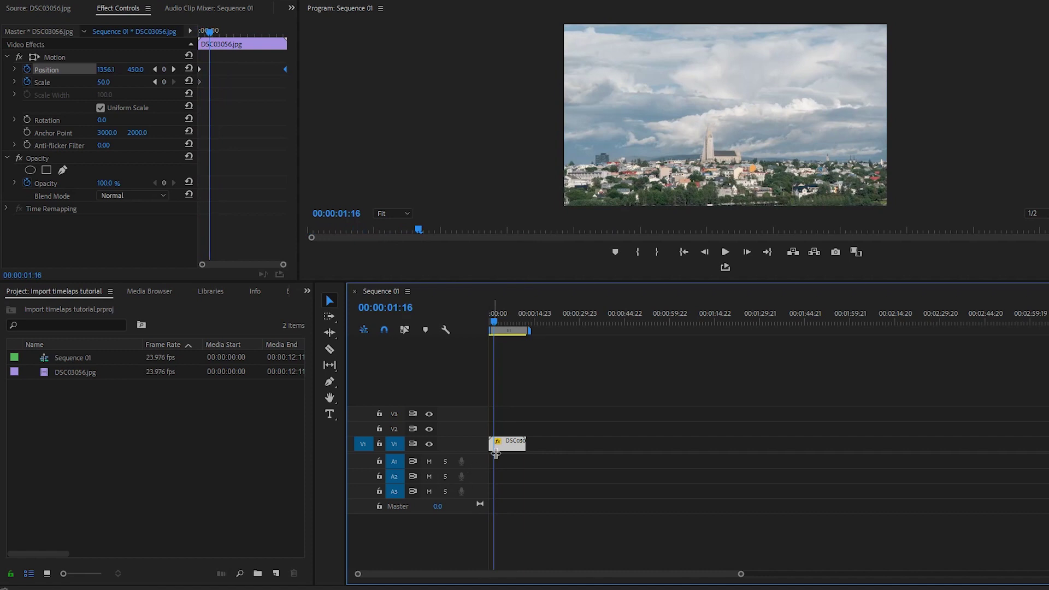
Speed the V1 clip up to 300%, shortening it to 00:00:04:04, and play it back
right_click(498, 446)
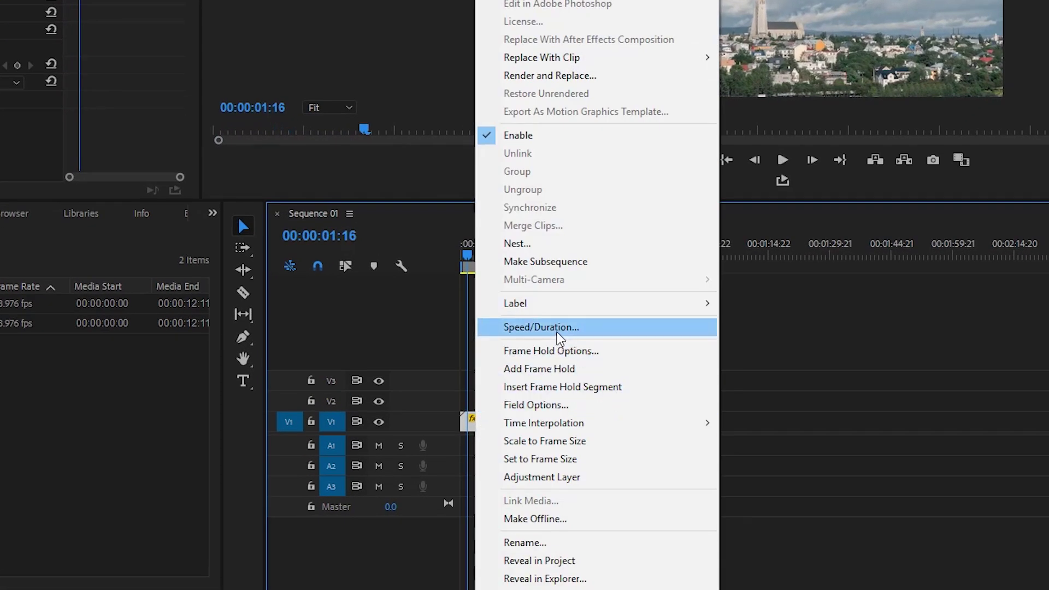
left_click(558, 328)
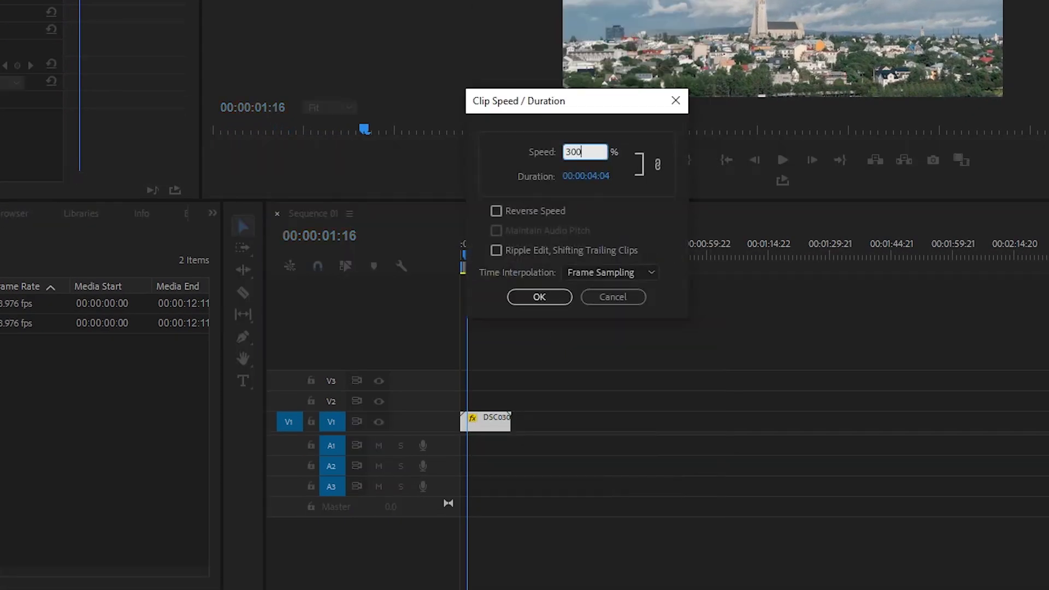
key("Return")
left_click_drag(497, 324, 462, 323)
key("space")
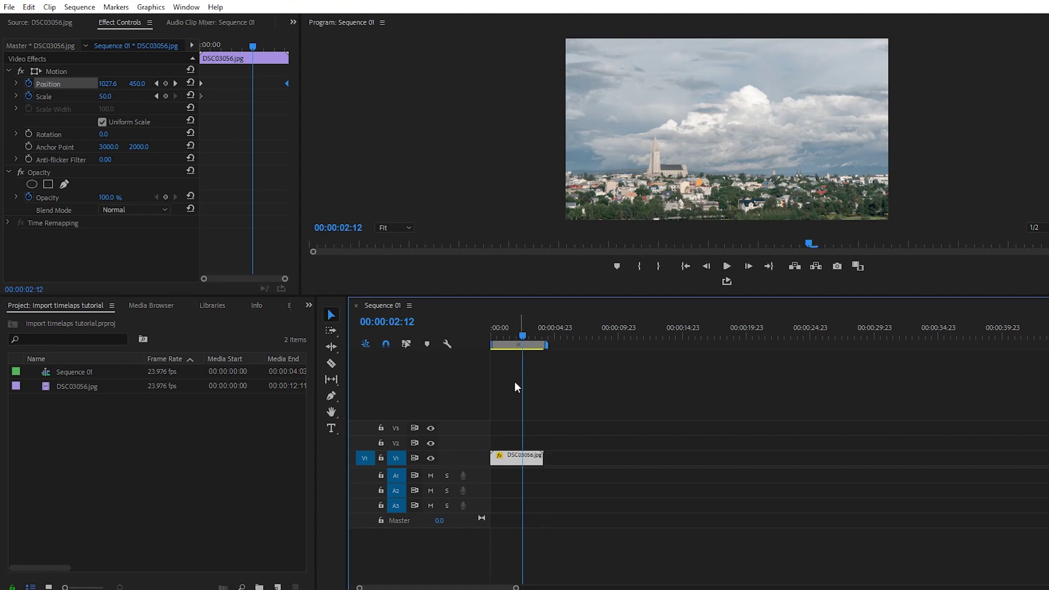
left_click(509, 410)
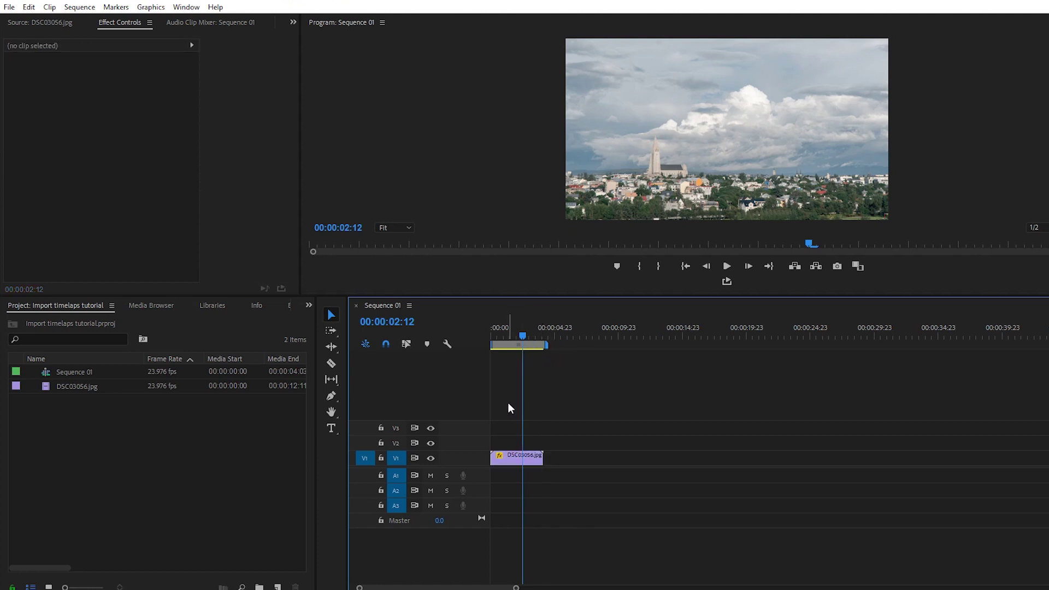
Export Sequence 01 as H.264 with VBR 2 pass, 30 Mbps target, 40 Mbps maximum, maximum render quality
key("ctrl+m")
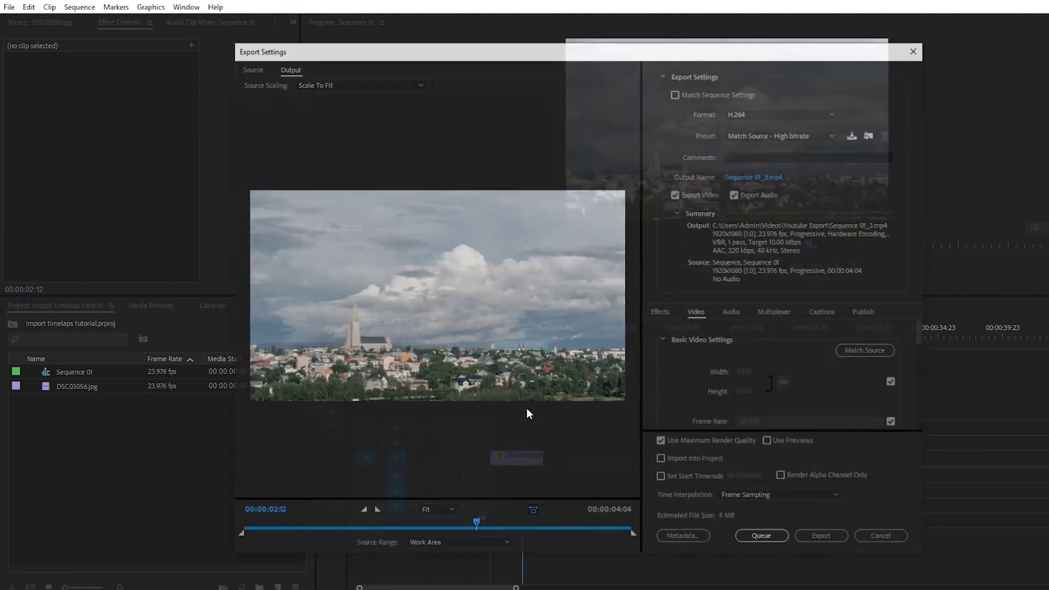
left_click(833, 137)
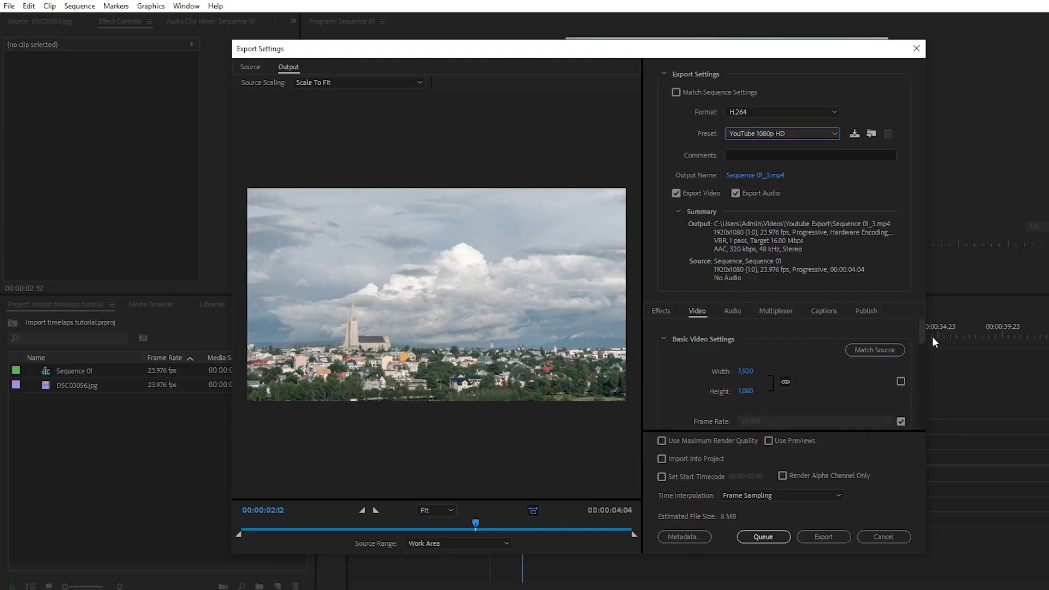
left_click_drag(923, 327, 926, 347)
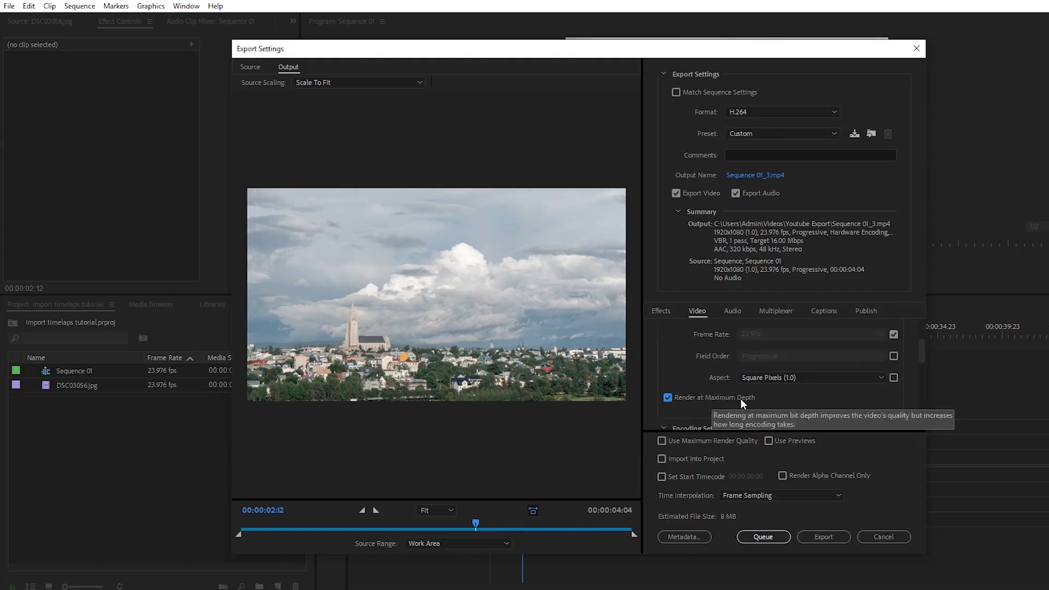
left_click_drag(920, 364, 910, 404)
left_click(877, 371)
left_click(817, 414)
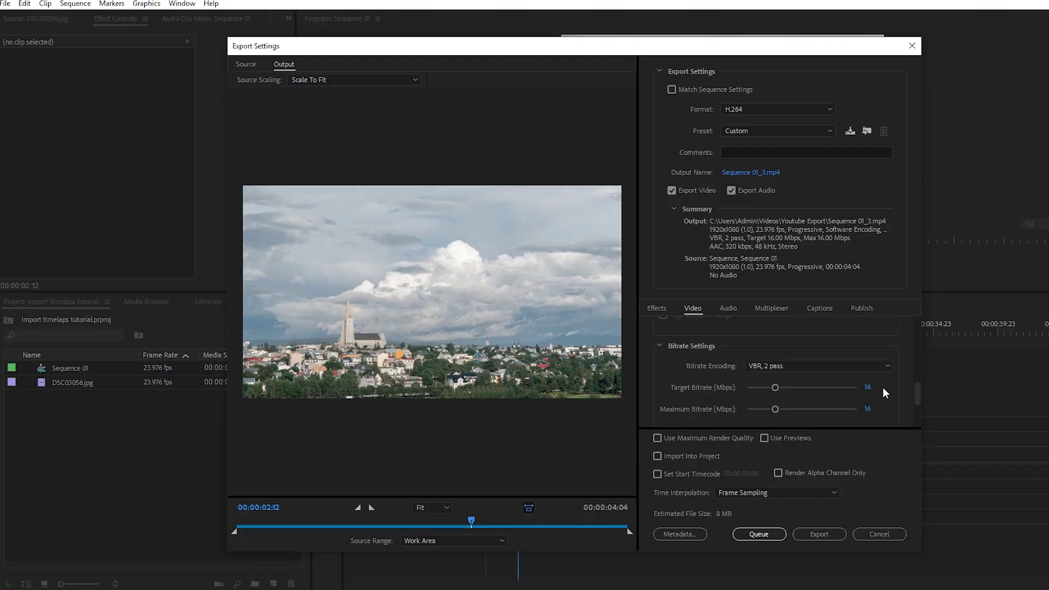
left_click(867, 387)
type("30")
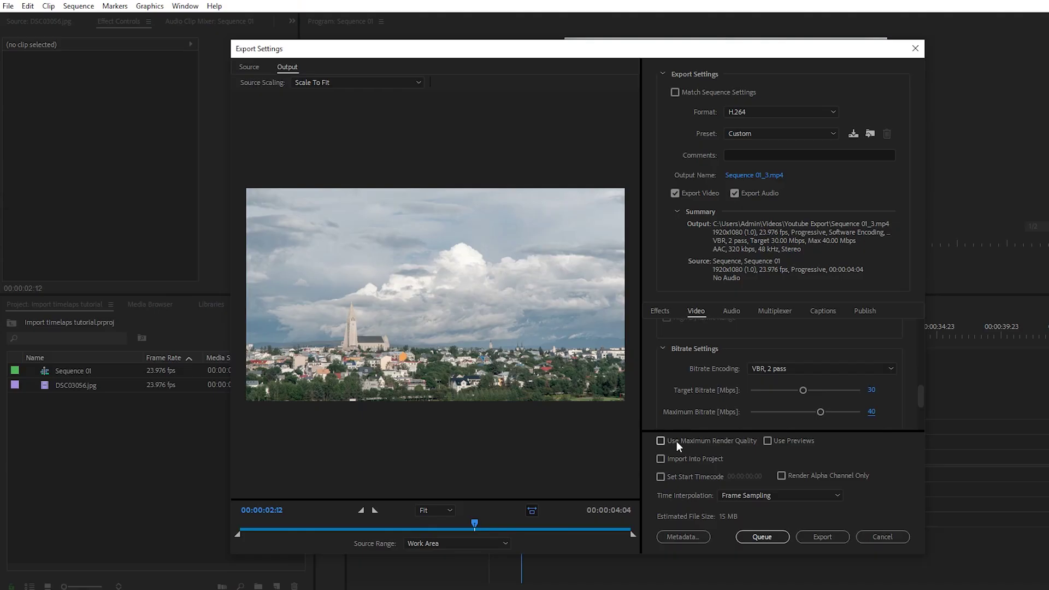
scroll(918, 397, "down", 3)
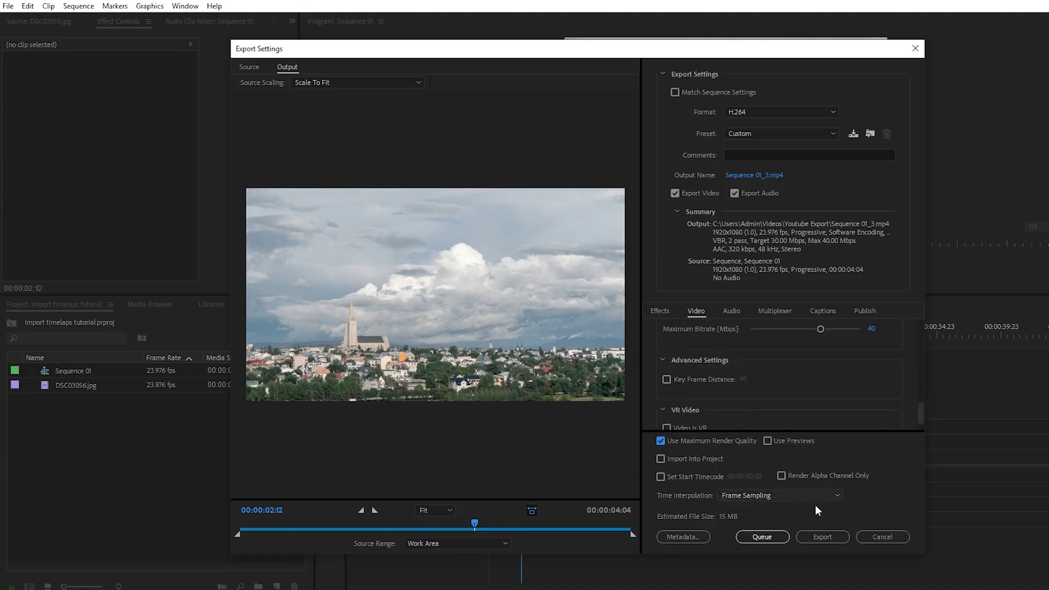
left_click(834, 538)
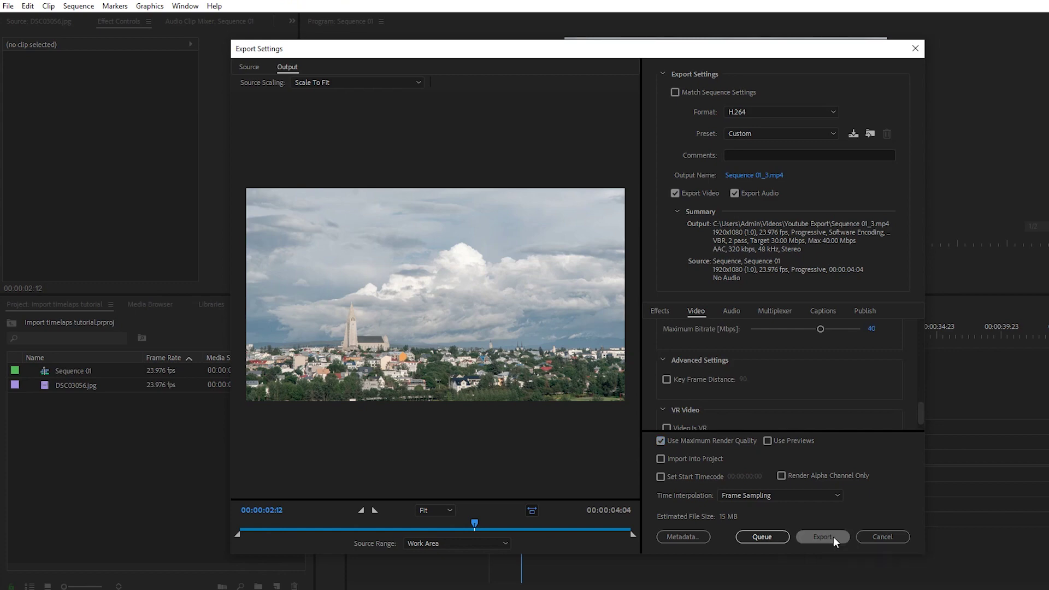